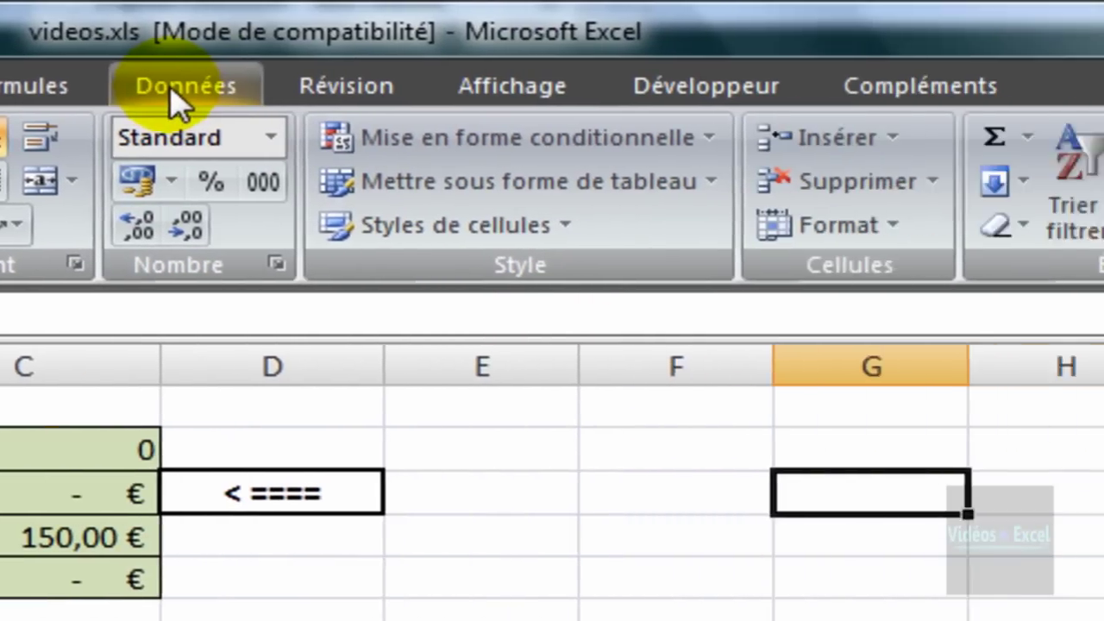
Show the Données tab so the Solveur command is available.
click(527, 86)
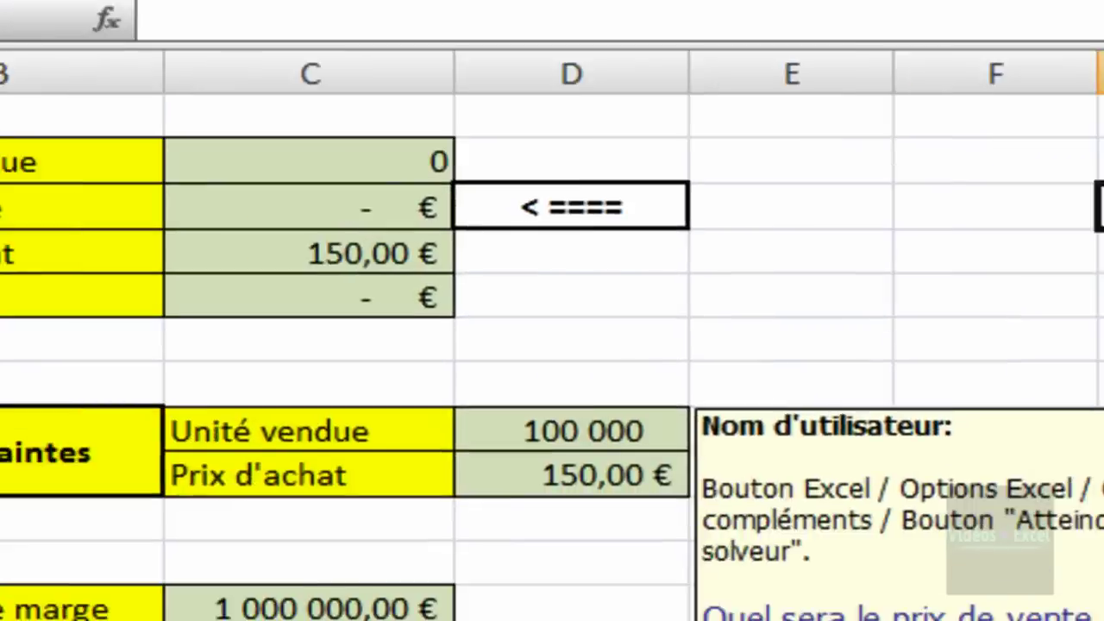
click(878, 310)
click(644, 324)
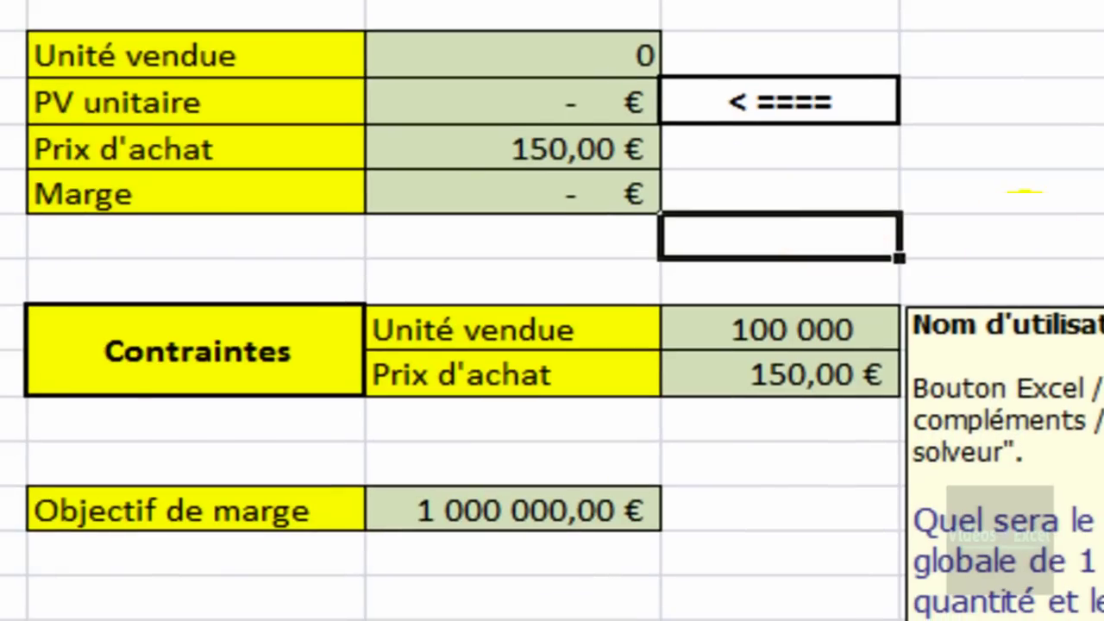
click(976, 141)
click(980, 52)
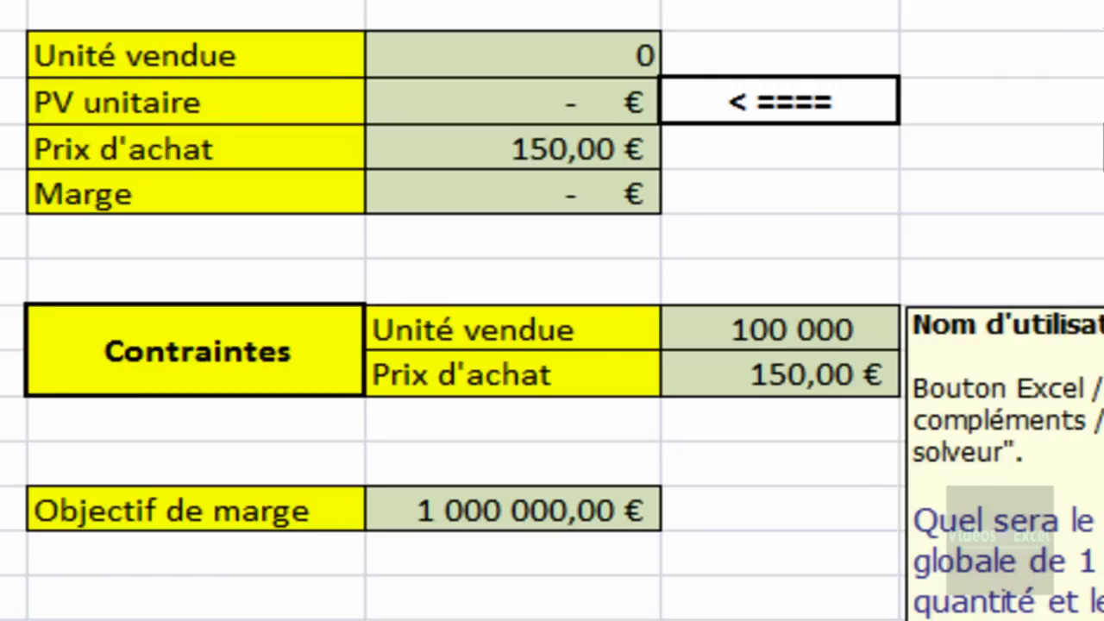
drag(838, 188, 1103, 197)
click(741, 330)
click(754, 379)
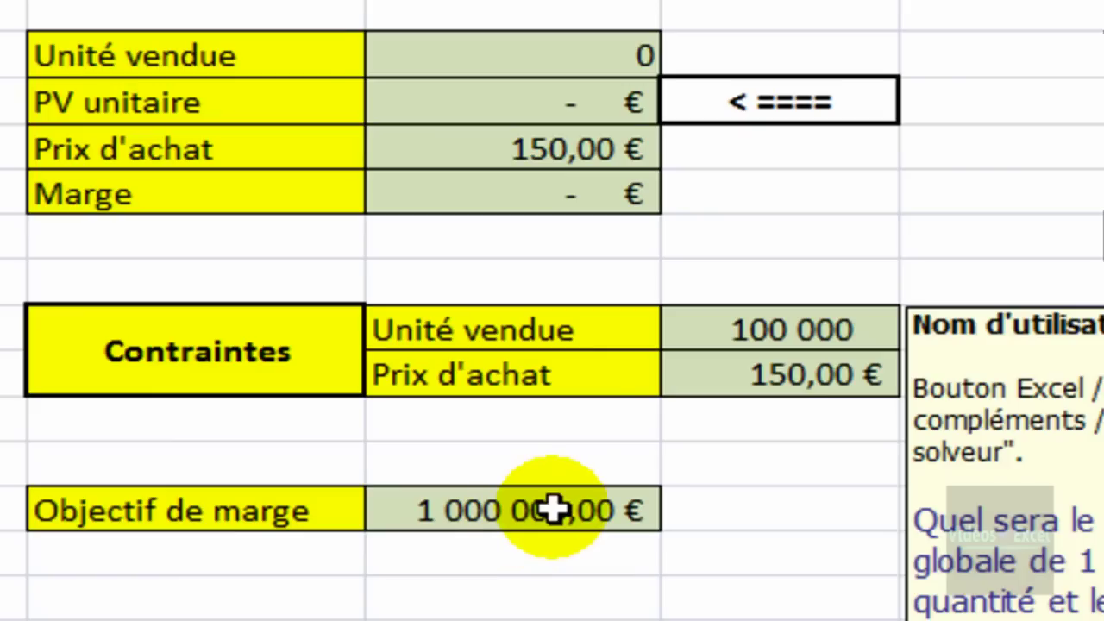
click(550, 196)
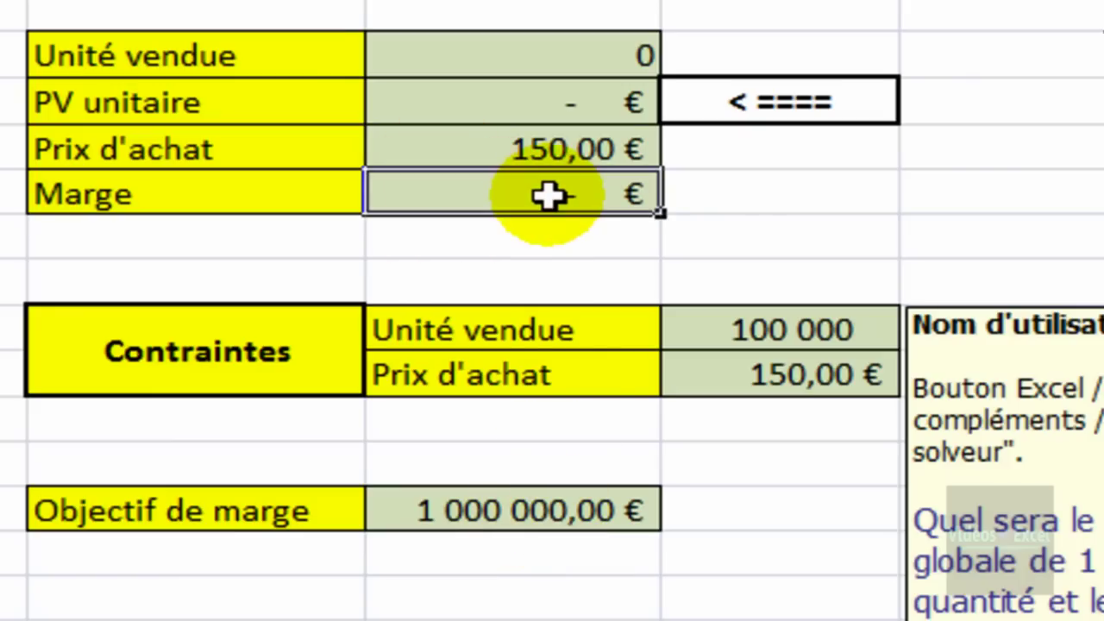
click(509, 101)
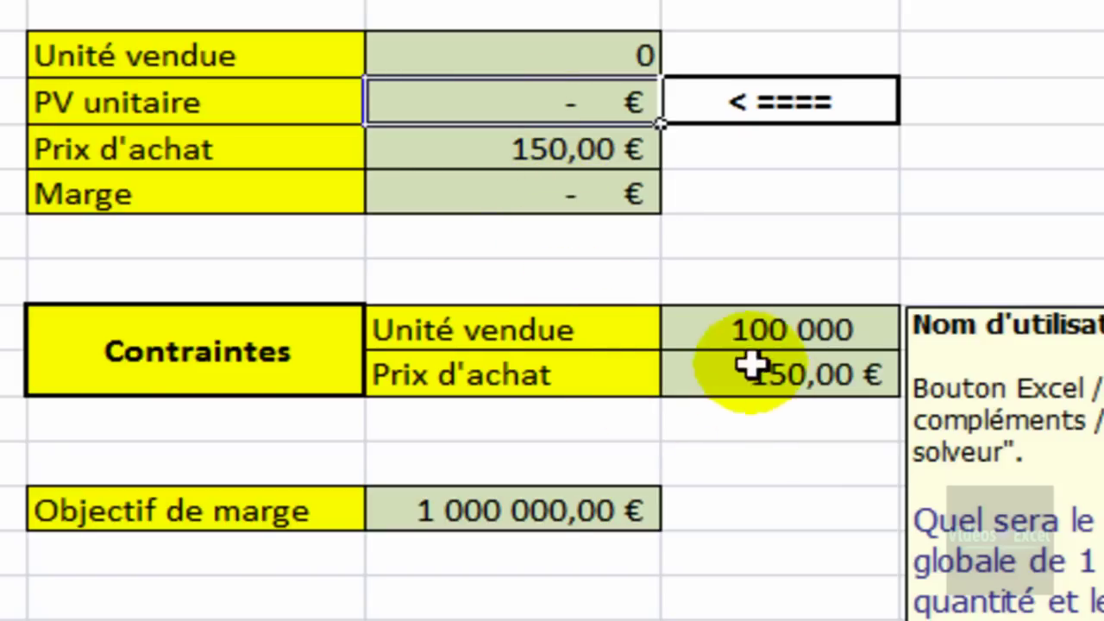
click(714, 329)
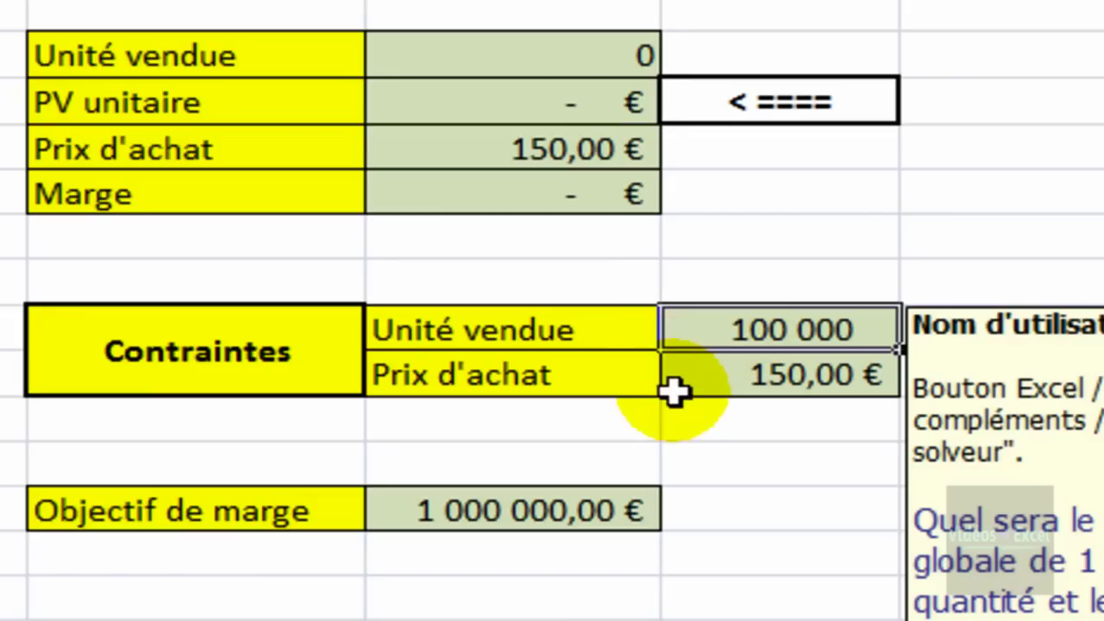
click(694, 372)
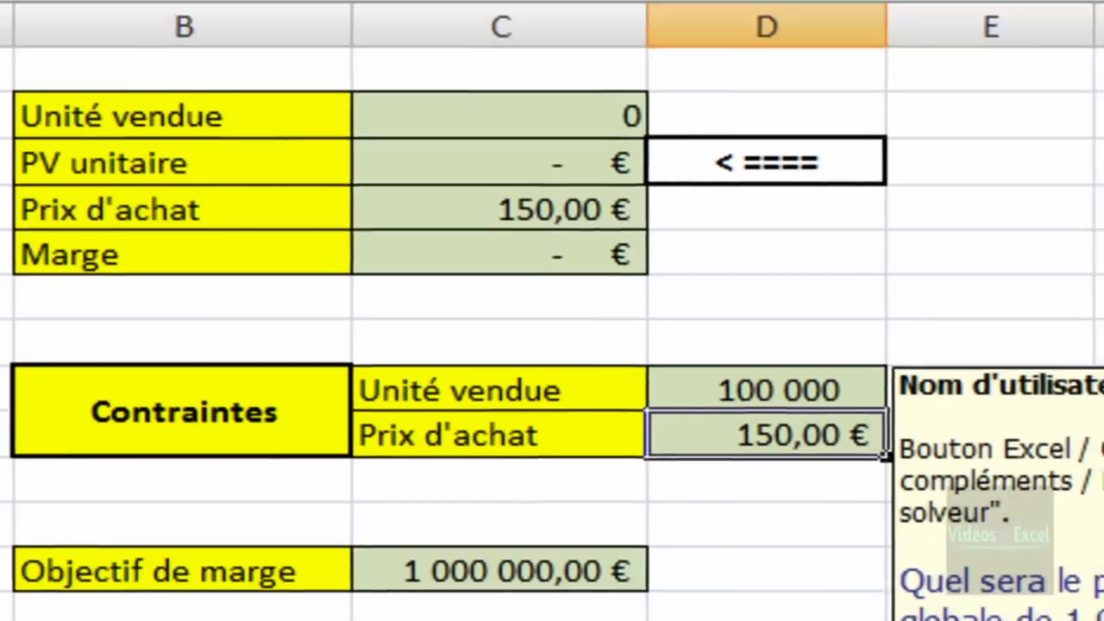
click(601, 58)
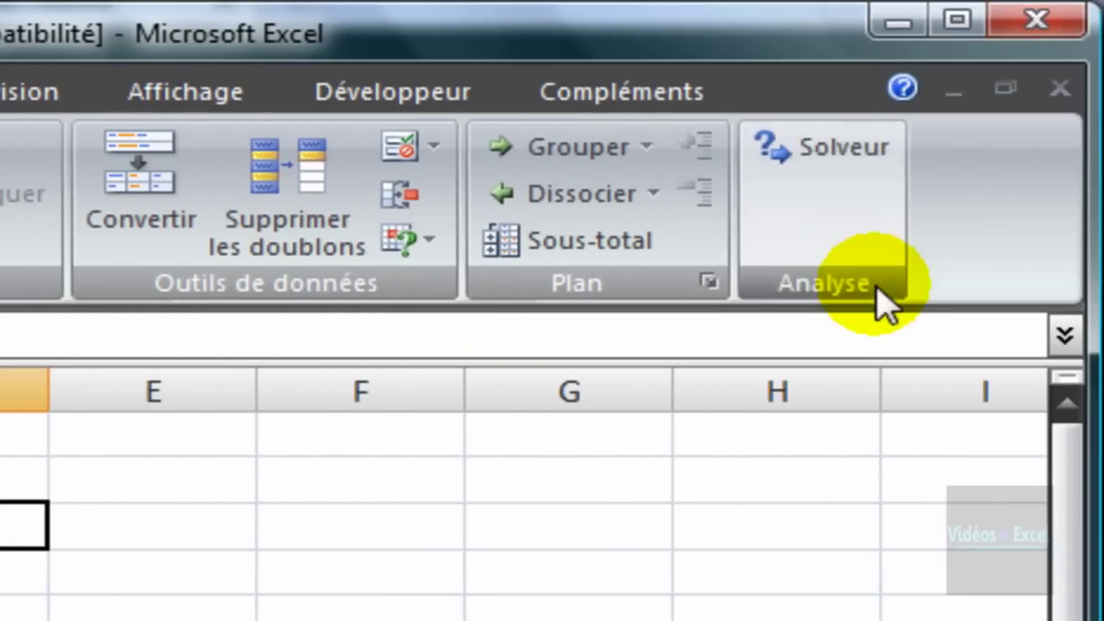
In Solver, make target cell $C$5 reach the value 1000000.
click(816, 155)
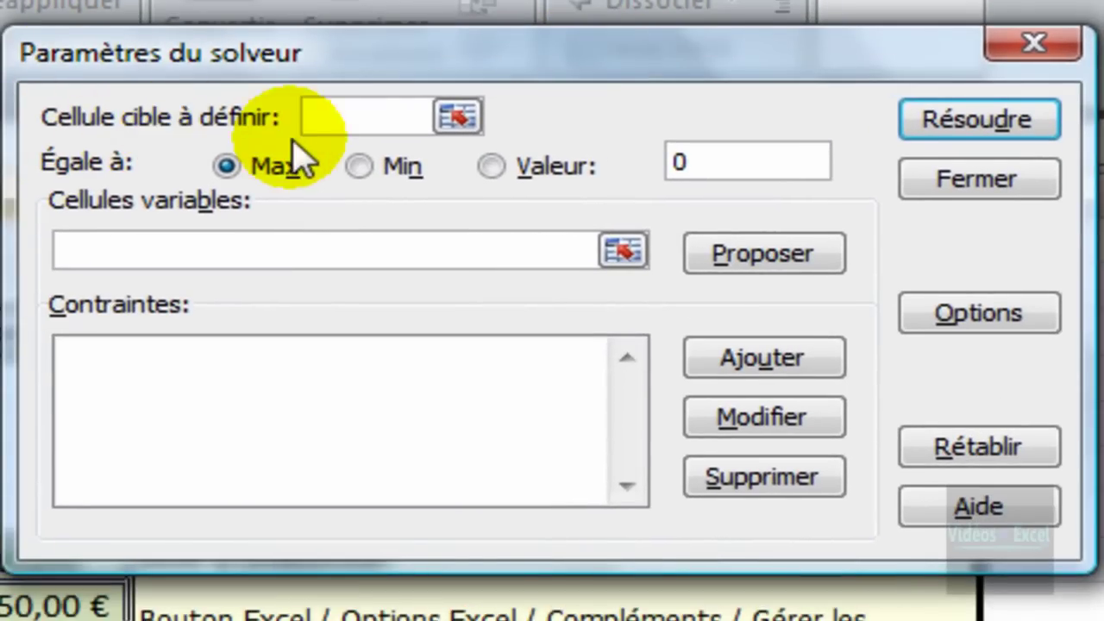
click(457, 117)
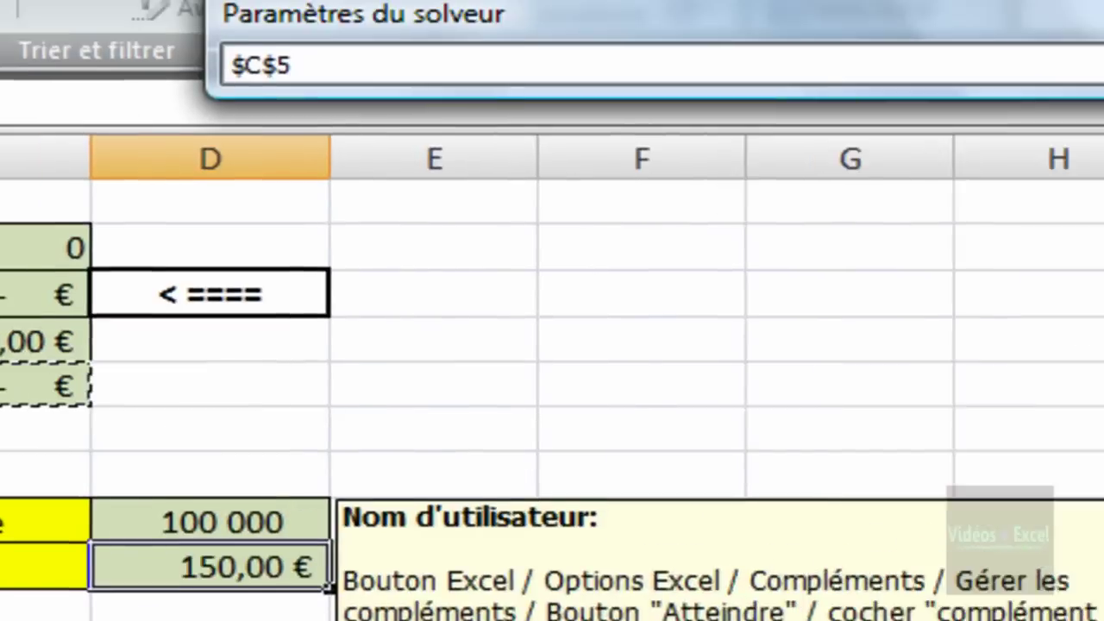
click(1049, 128)
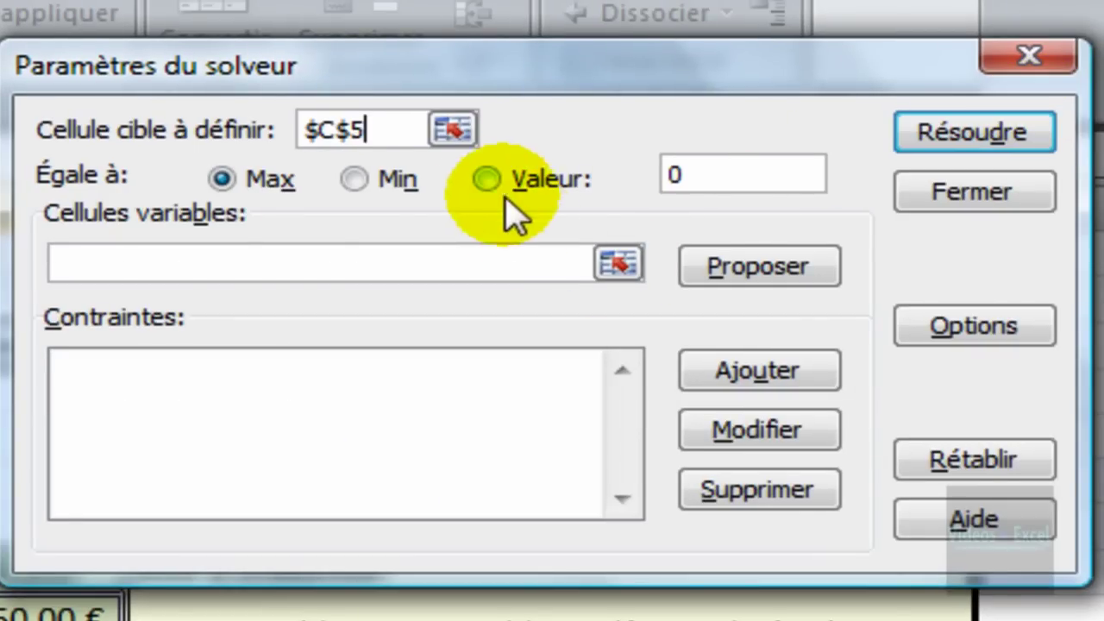
click(487, 178)
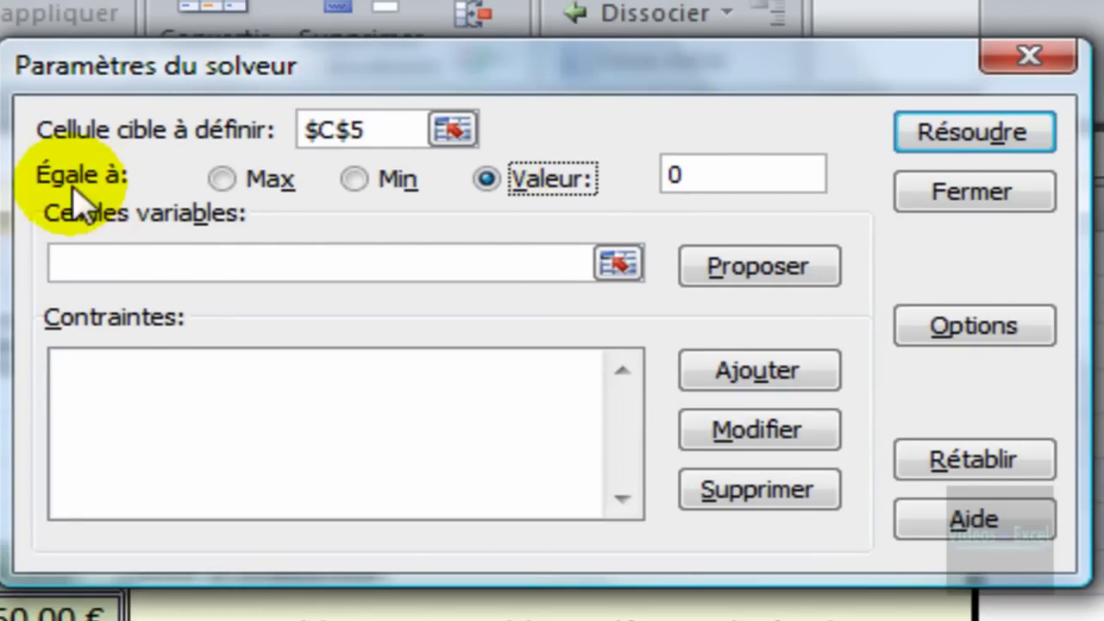
double_click(727, 175)
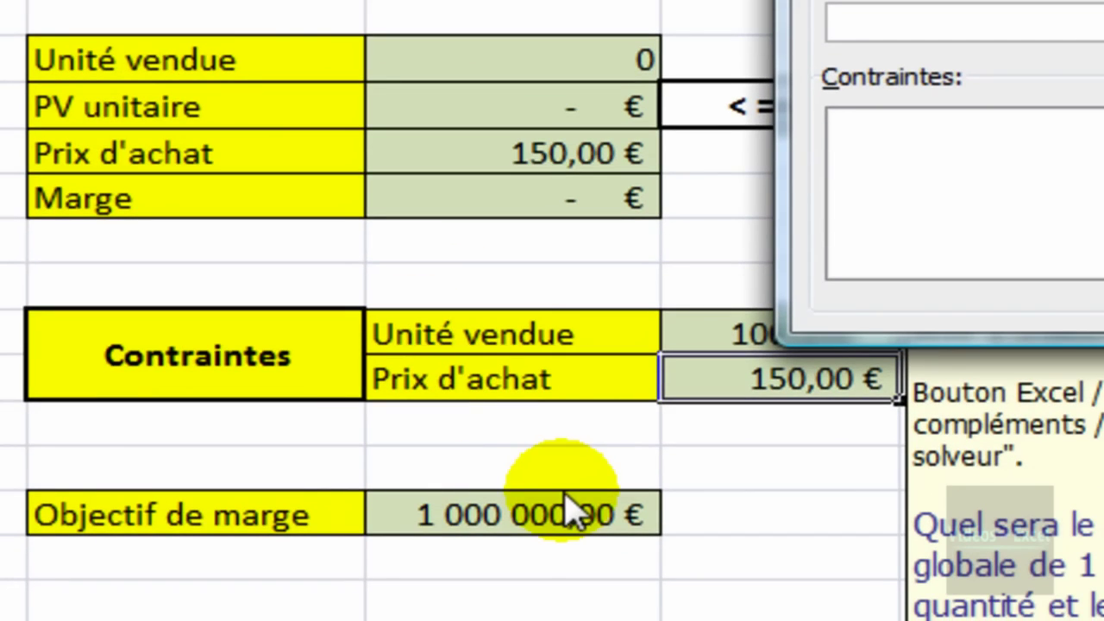
text(1000000)
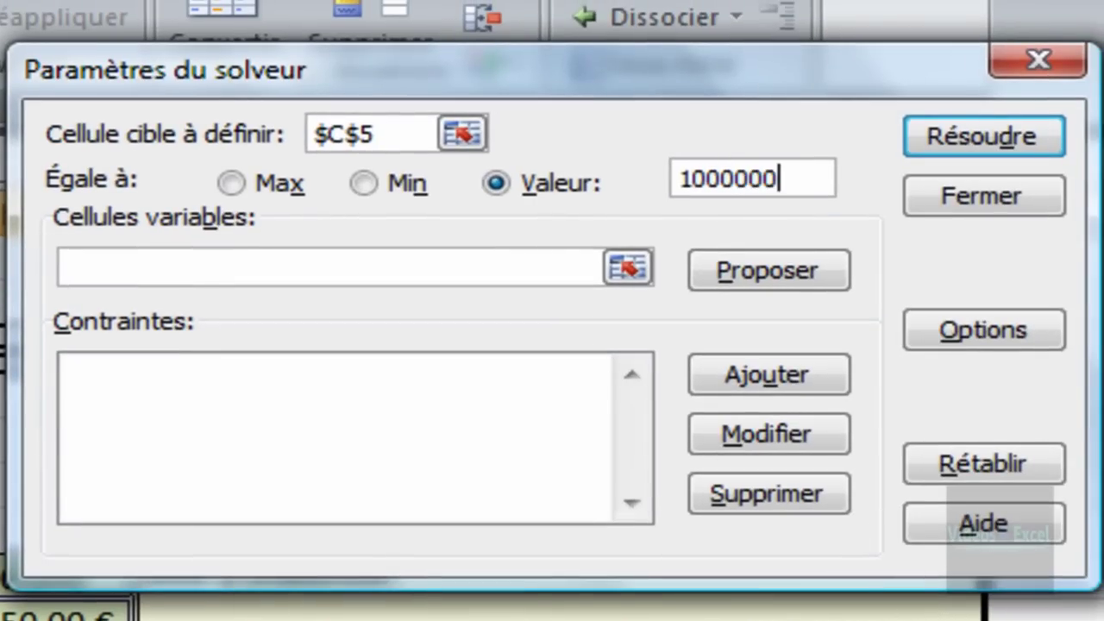
click(197, 256)
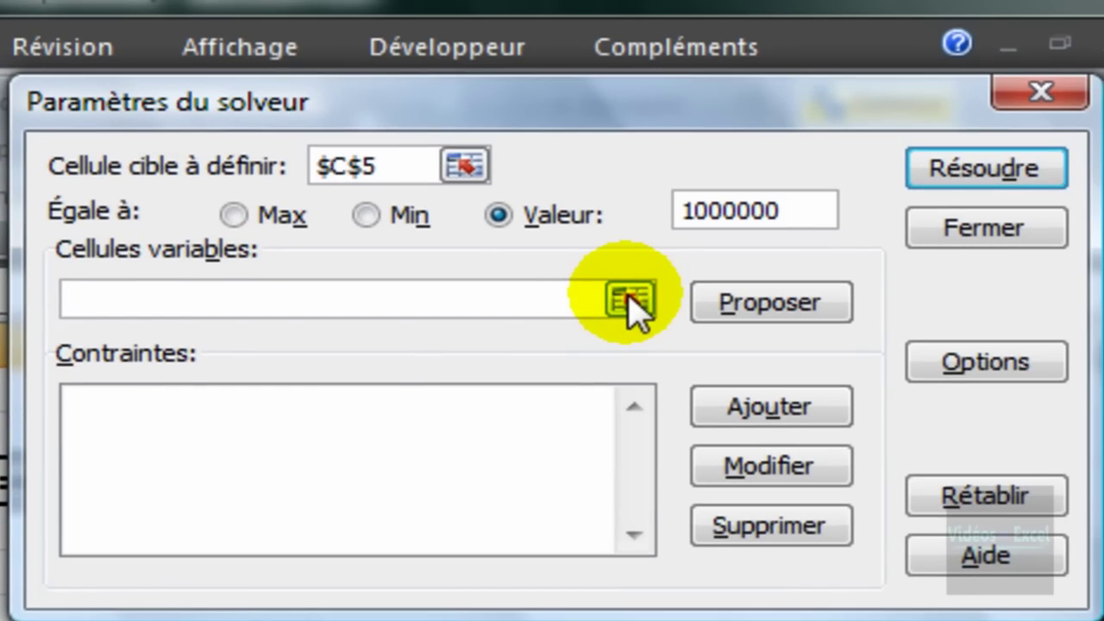
Set $C$2:$C$4 as Solver's changing cells and begin adding a constraint.
click(1099, 112)
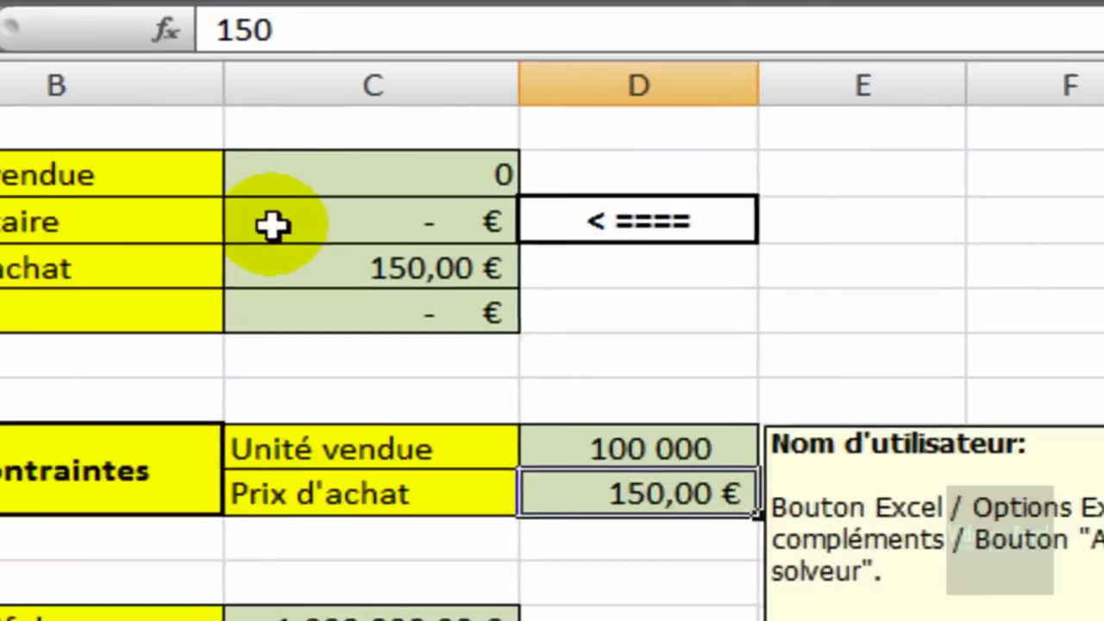
drag(316, 174, 320, 247)
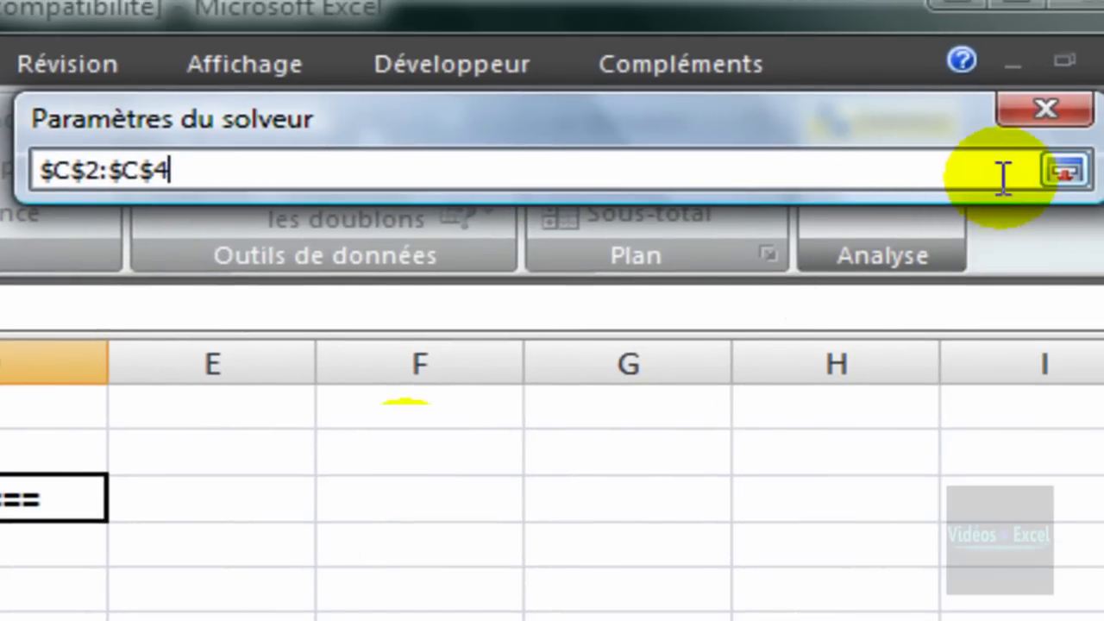
click(1066, 172)
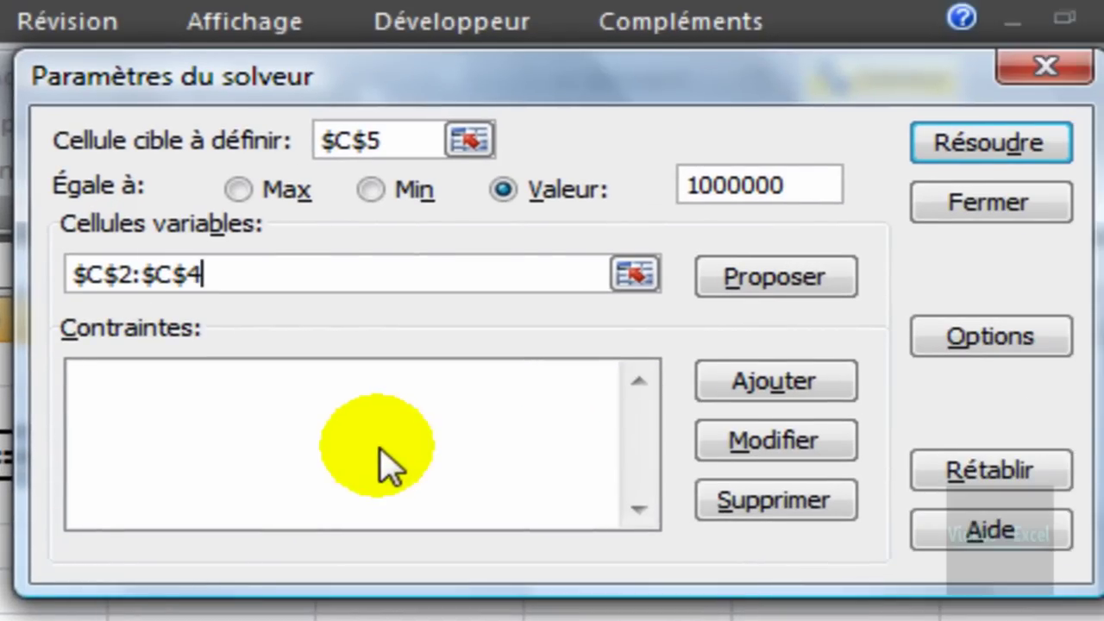
click(834, 386)
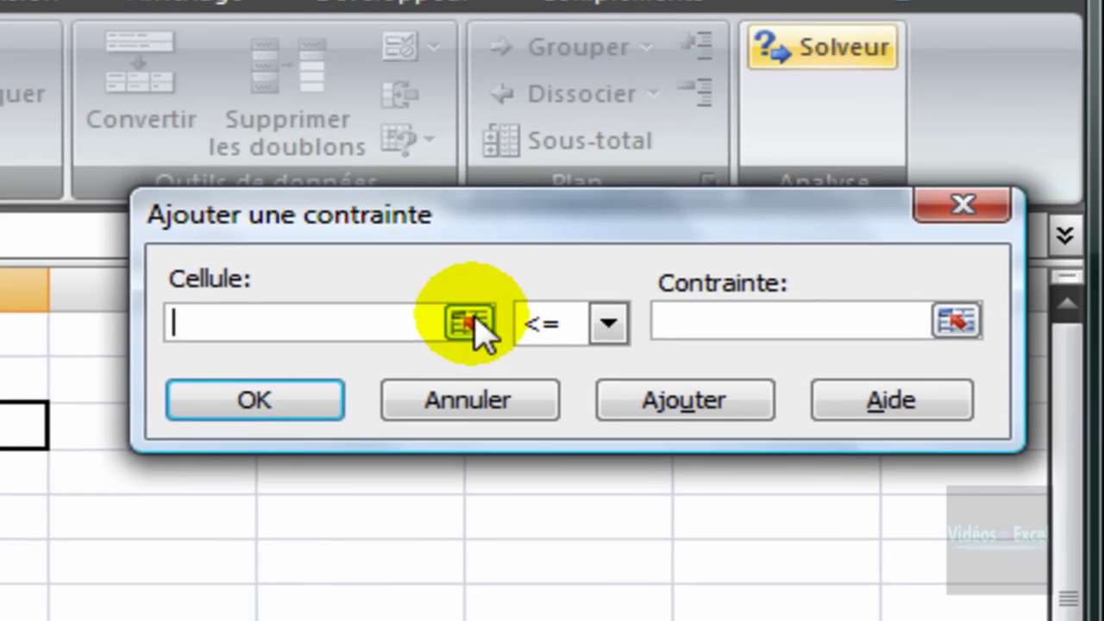
Add the constraint units sold $C$2 = $D$8.
click(470, 323)
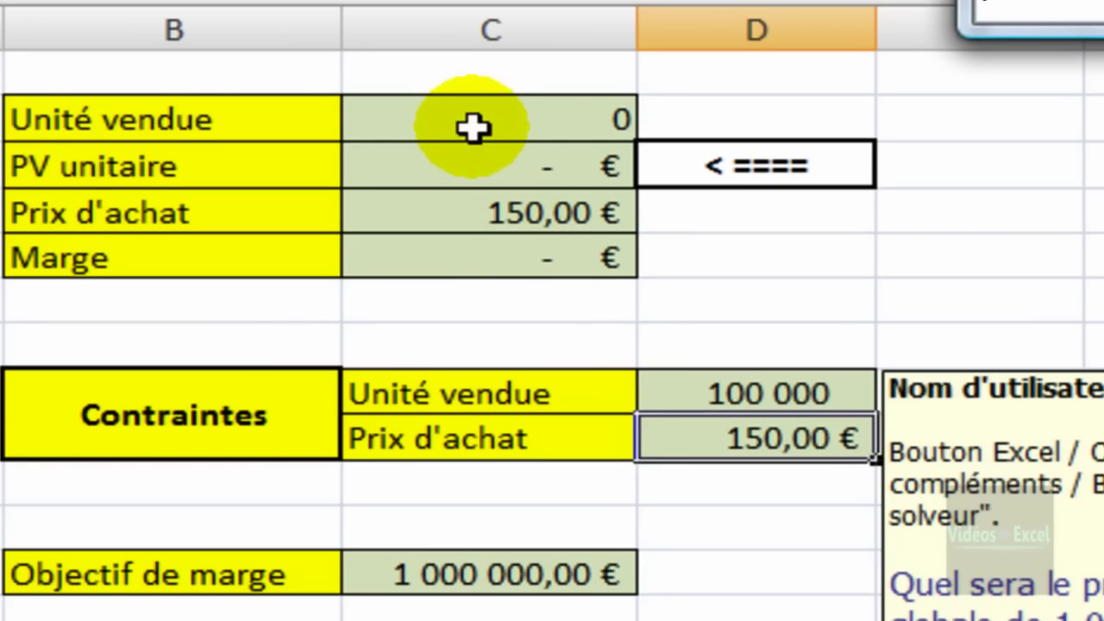
click(473, 128)
click(1033, 178)
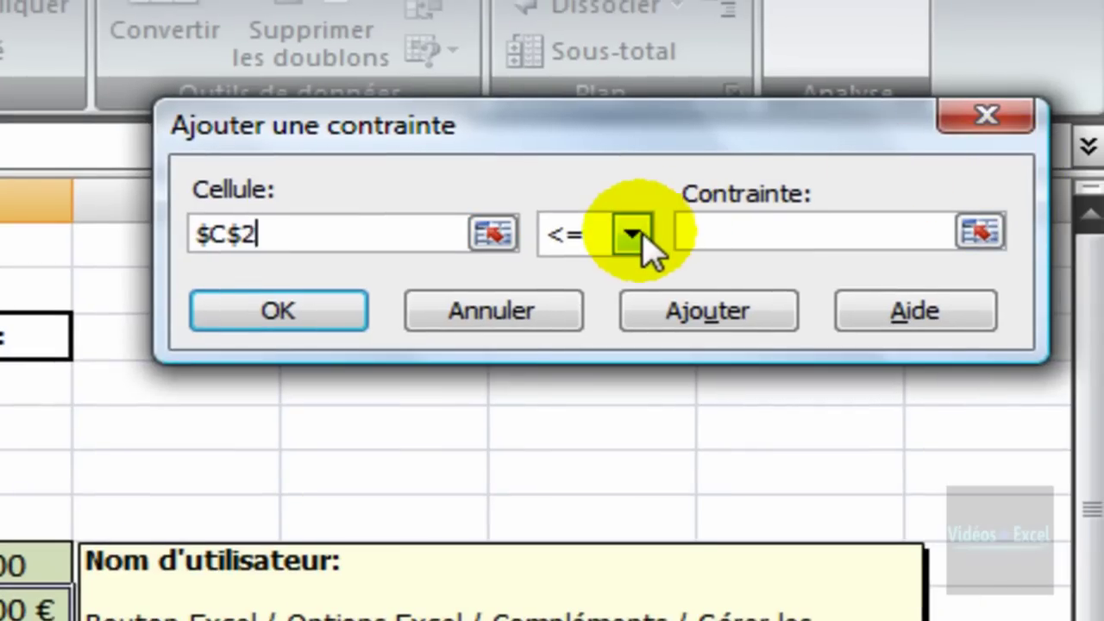
click(635, 235)
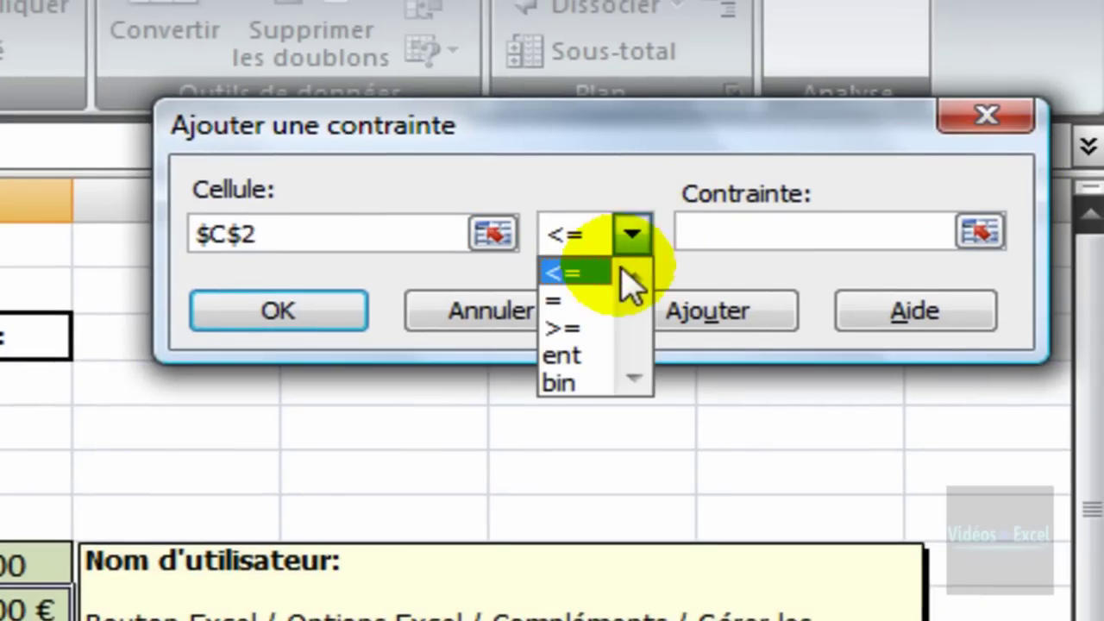
click(605, 316)
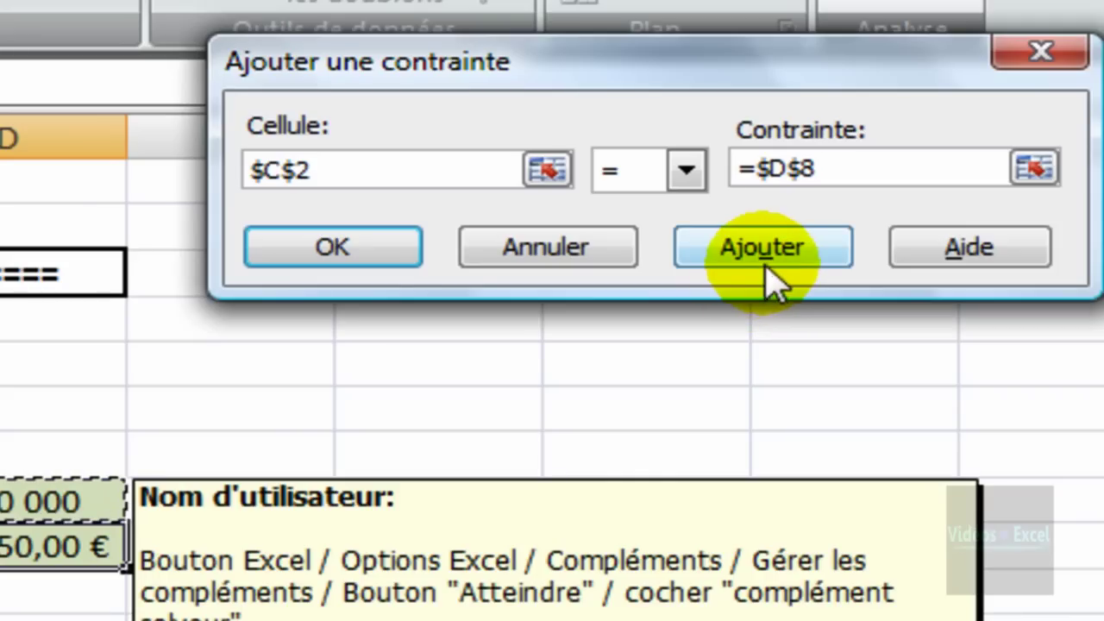
click(804, 258)
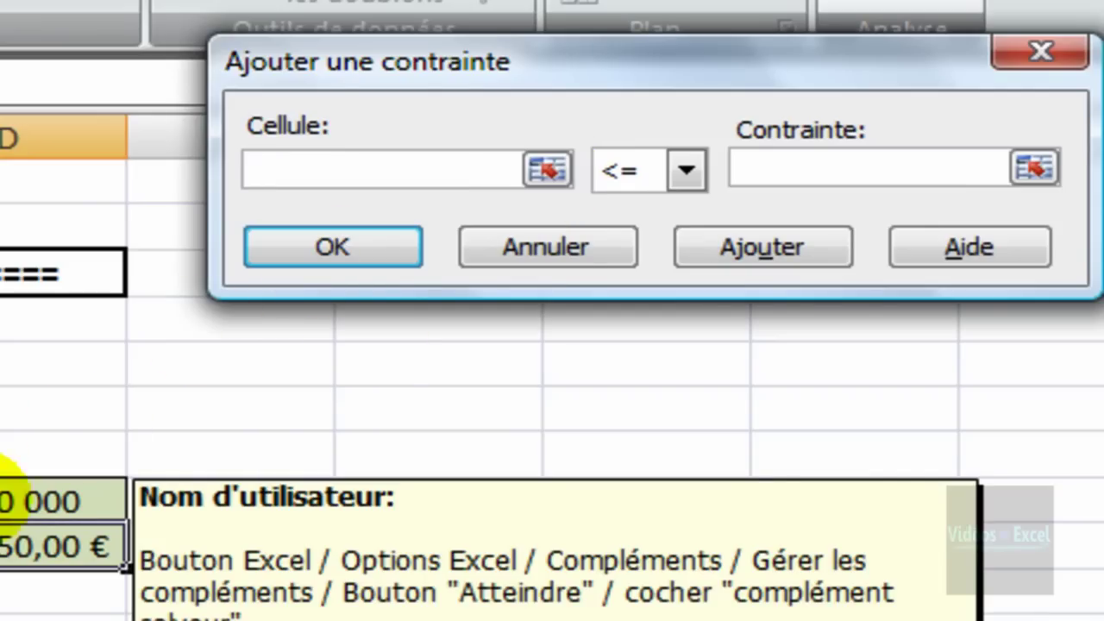
Define the constraint purchase price $C$4 = $D$9 (150,00 €).
click(549, 171)
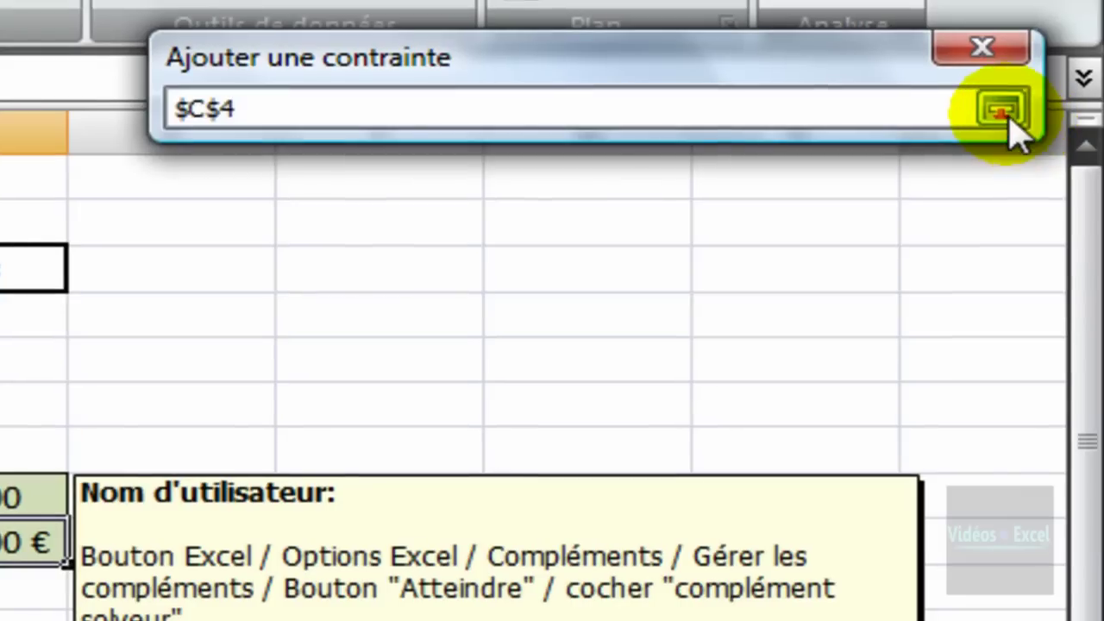
click(1001, 112)
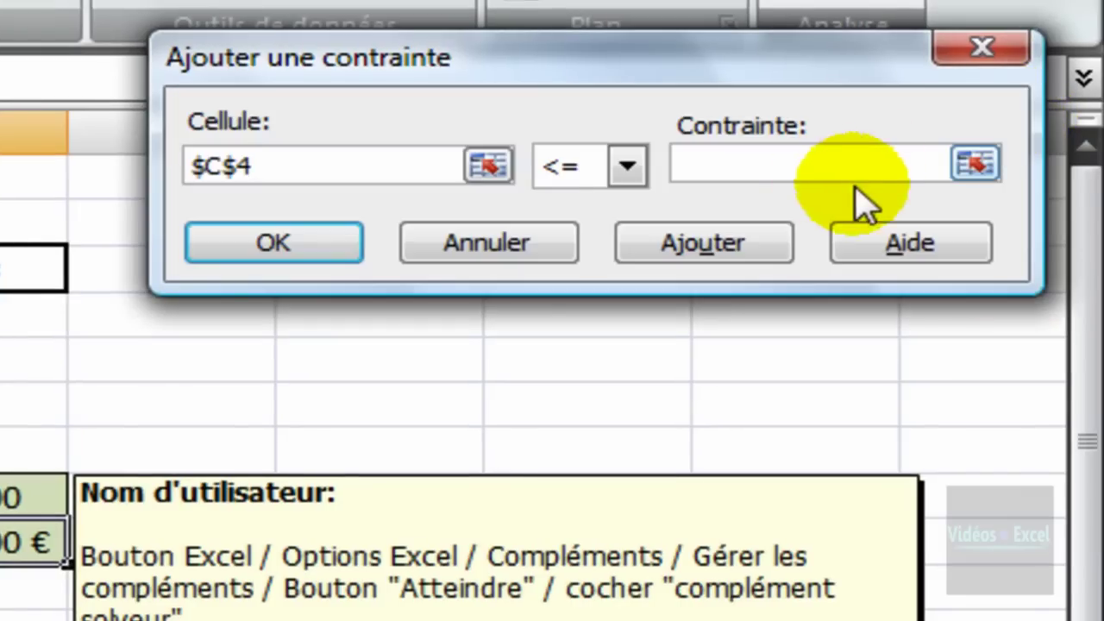
click(629, 167)
click(593, 235)
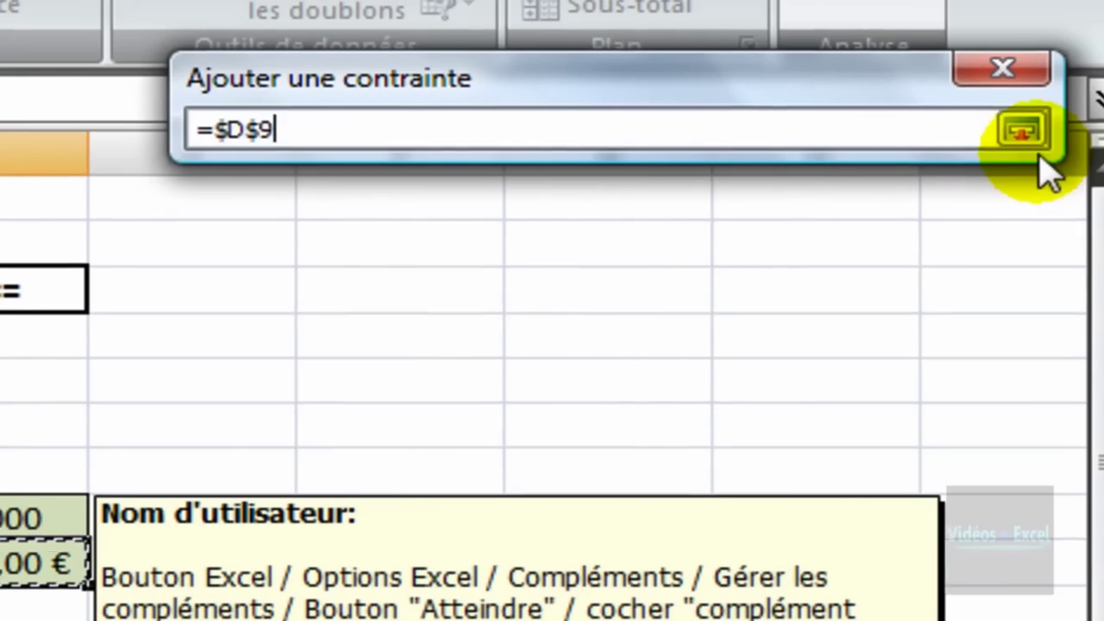
click(1022, 123)
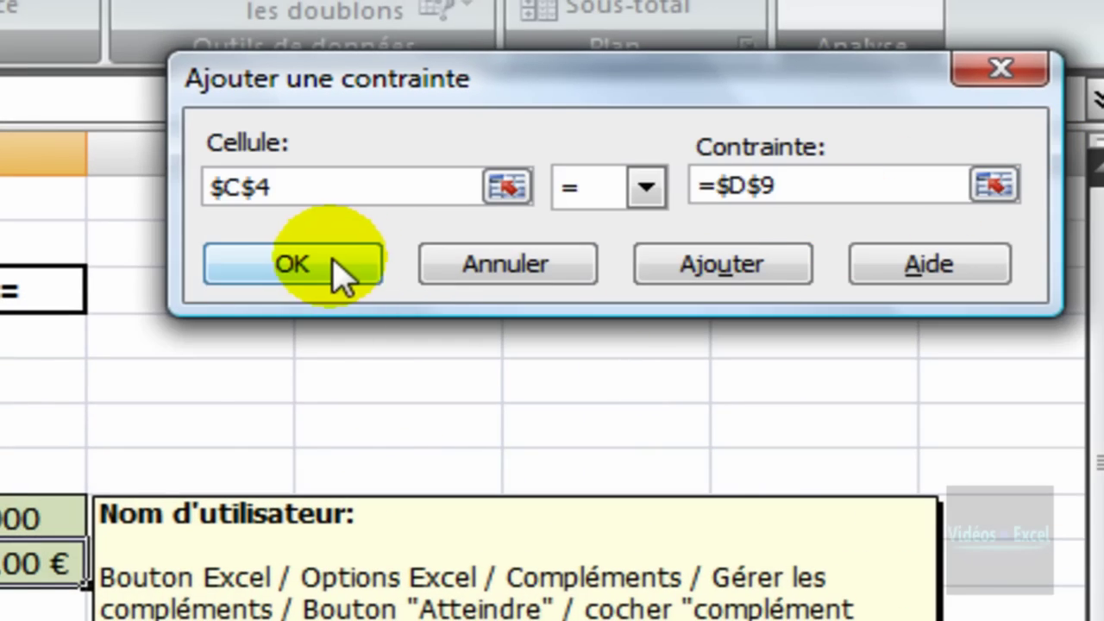
Confirm the constraint, solve, and keep the 160,00 € unit selling price solution.
click(332, 274)
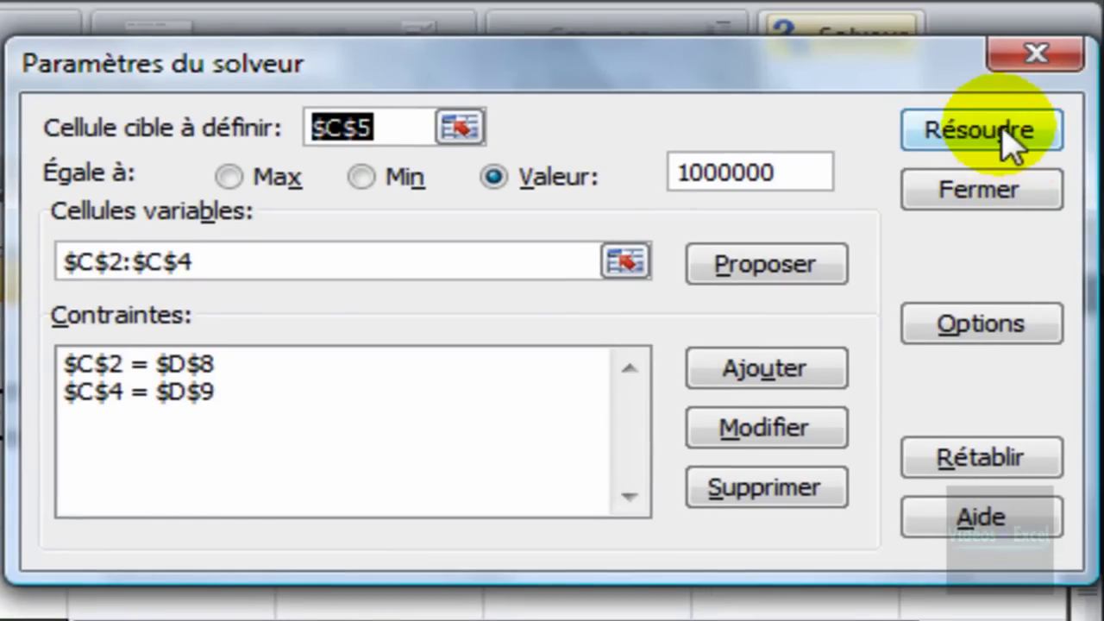
click(1009, 145)
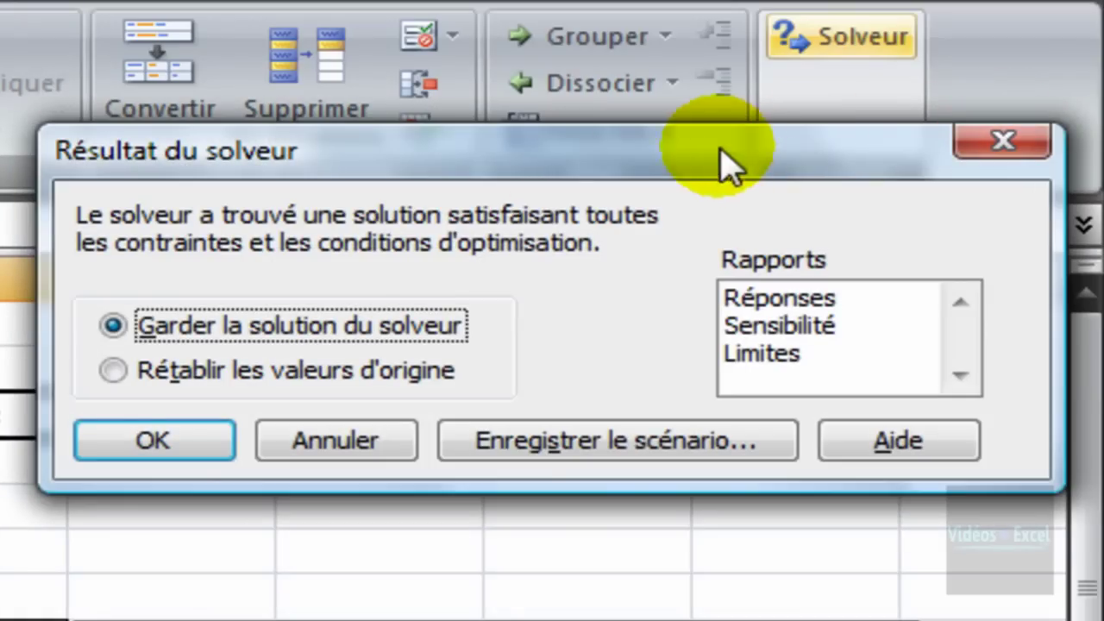
click(130, 444)
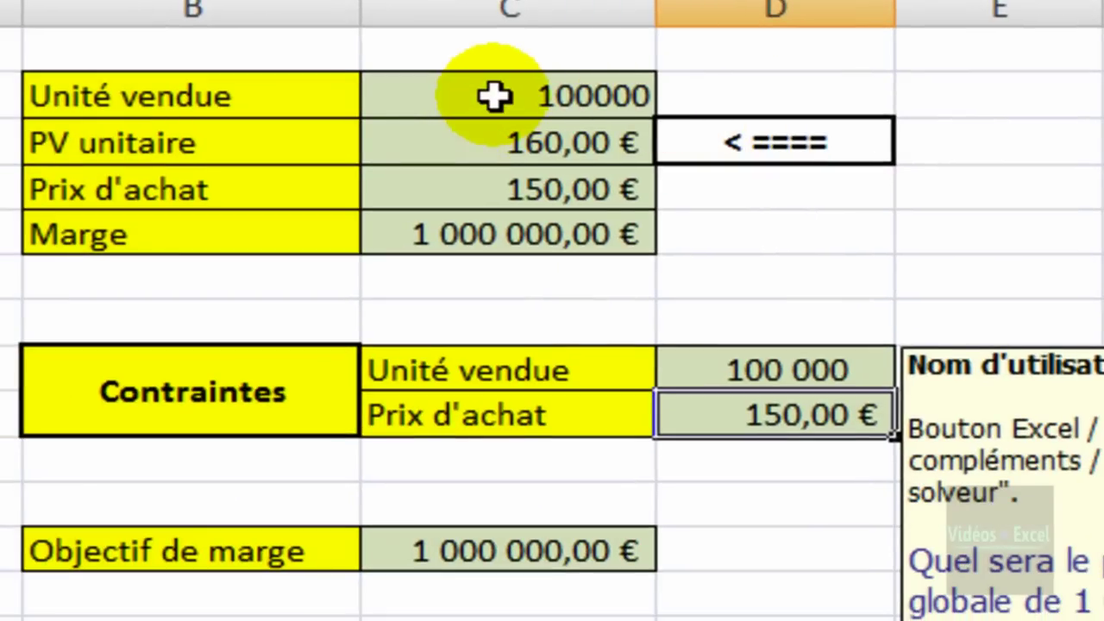
click(493, 96)
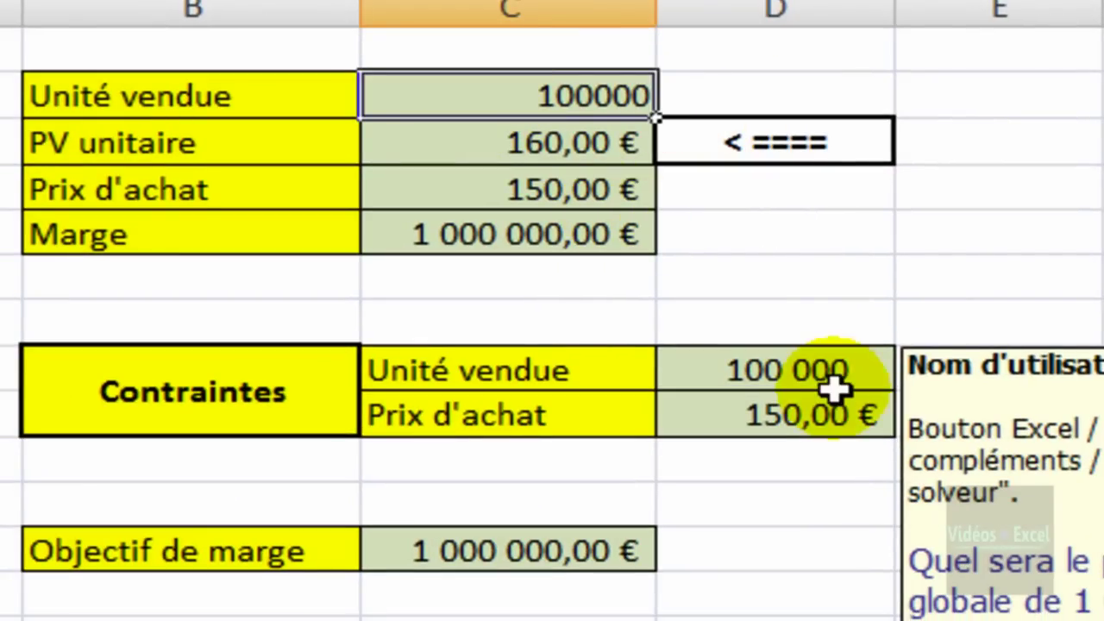
click(542, 195)
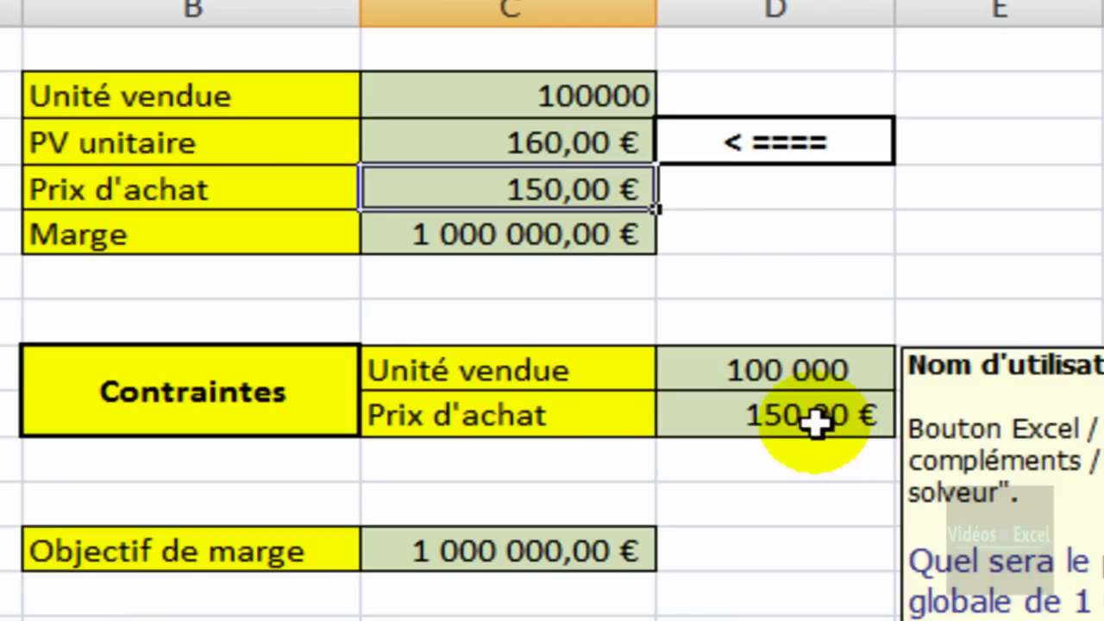
click(562, 145)
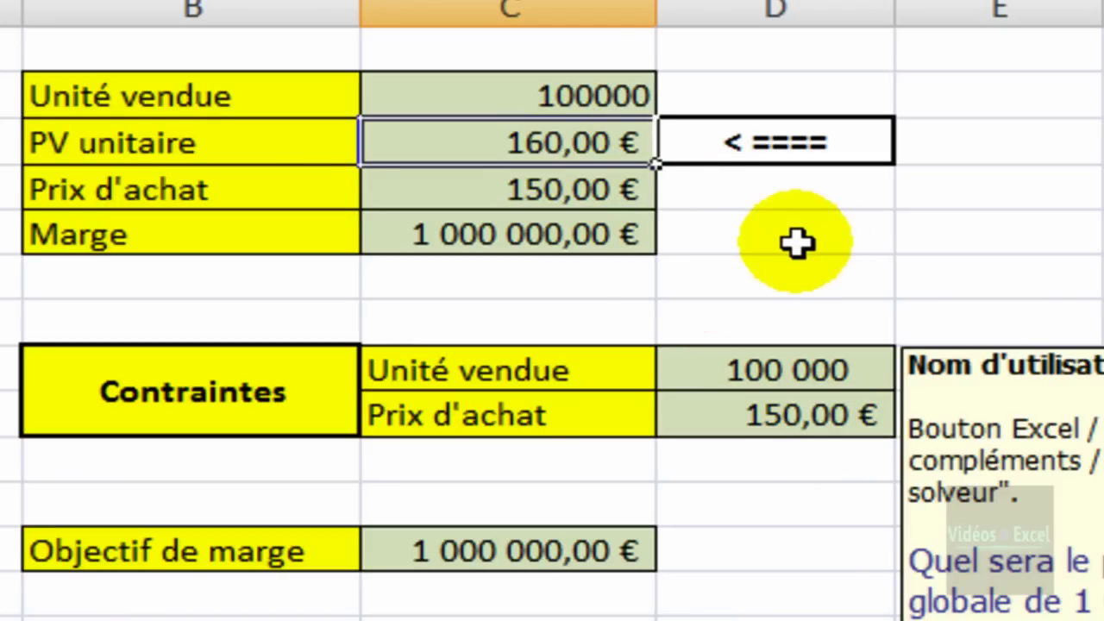
click(589, 236)
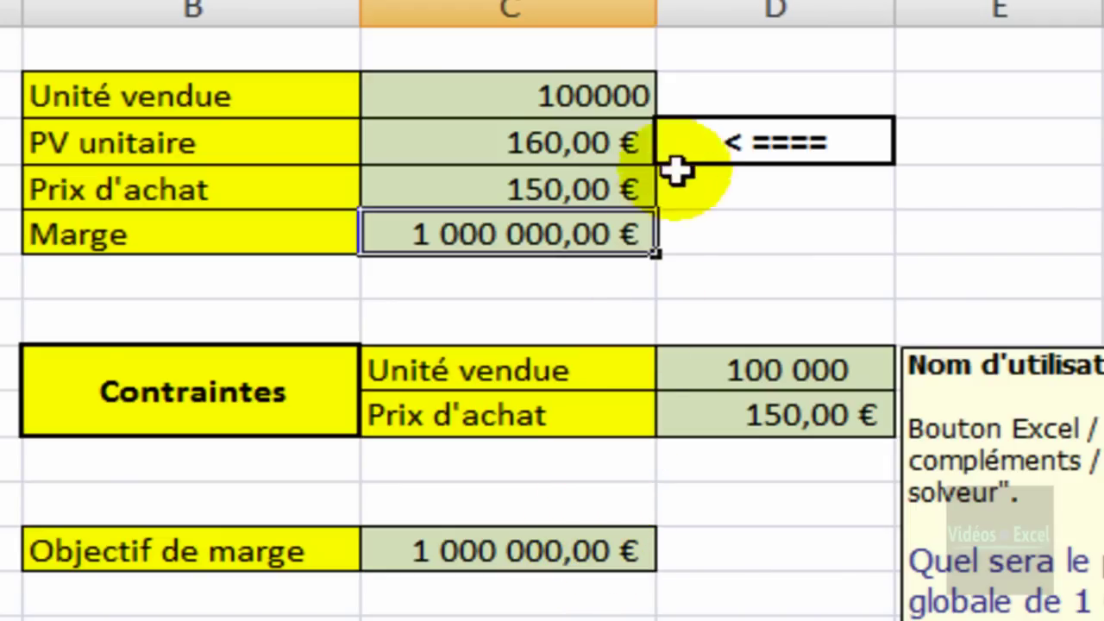
click(569, 145)
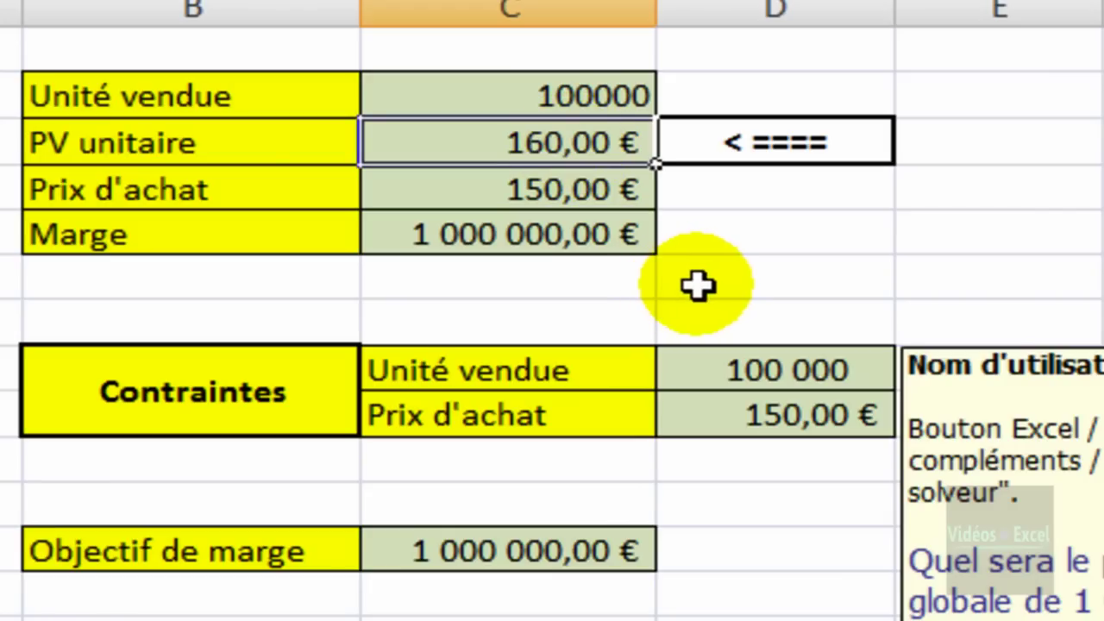
click(813, 370)
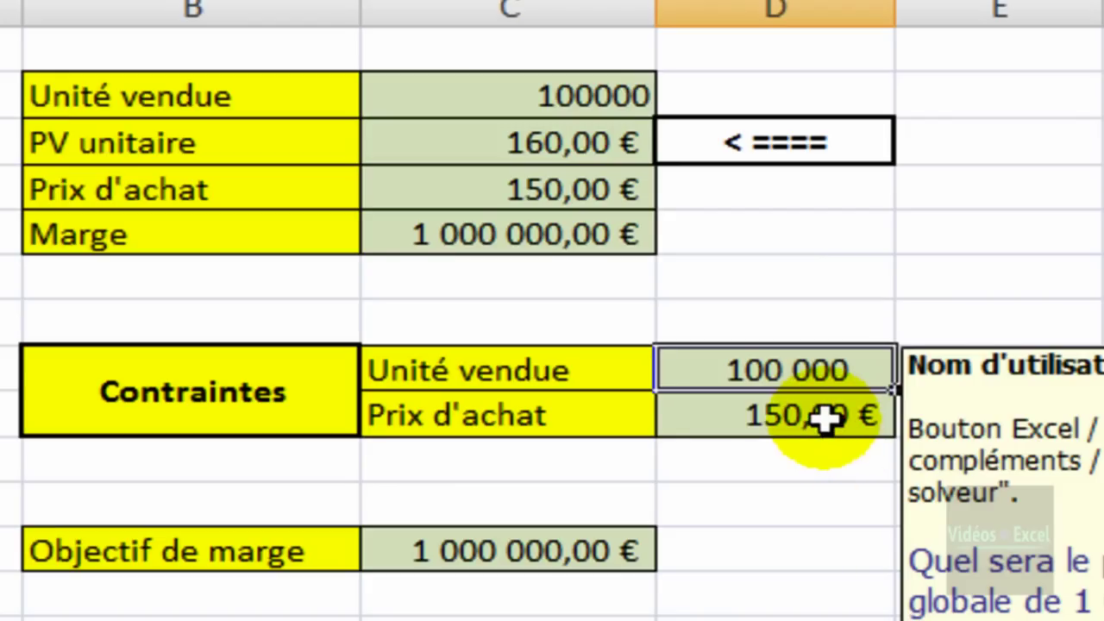
click(827, 417)
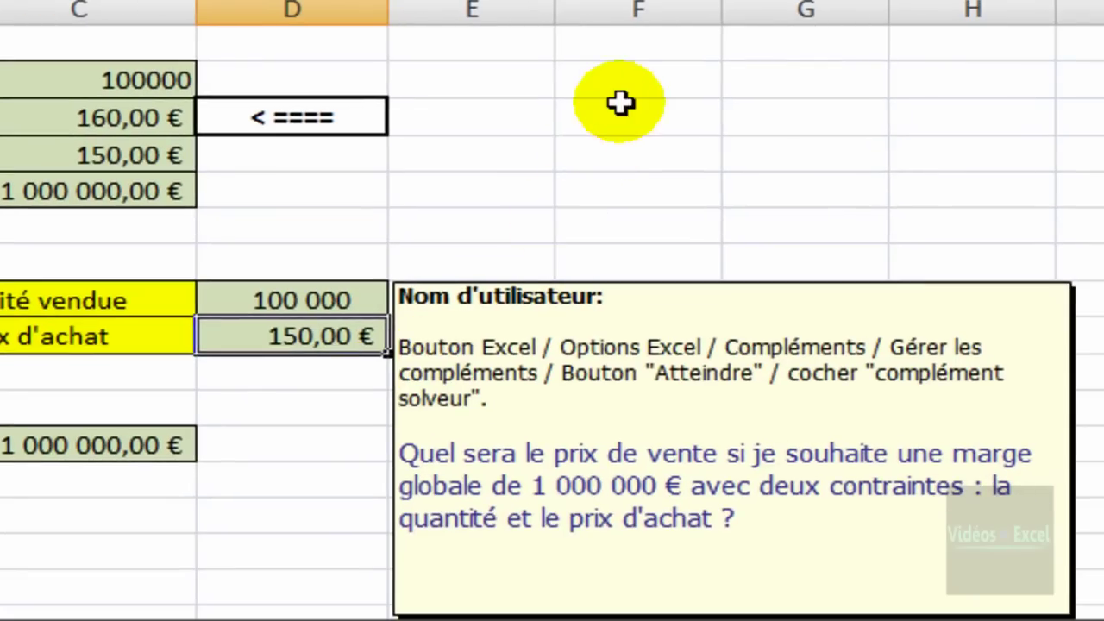
click(621, 129)
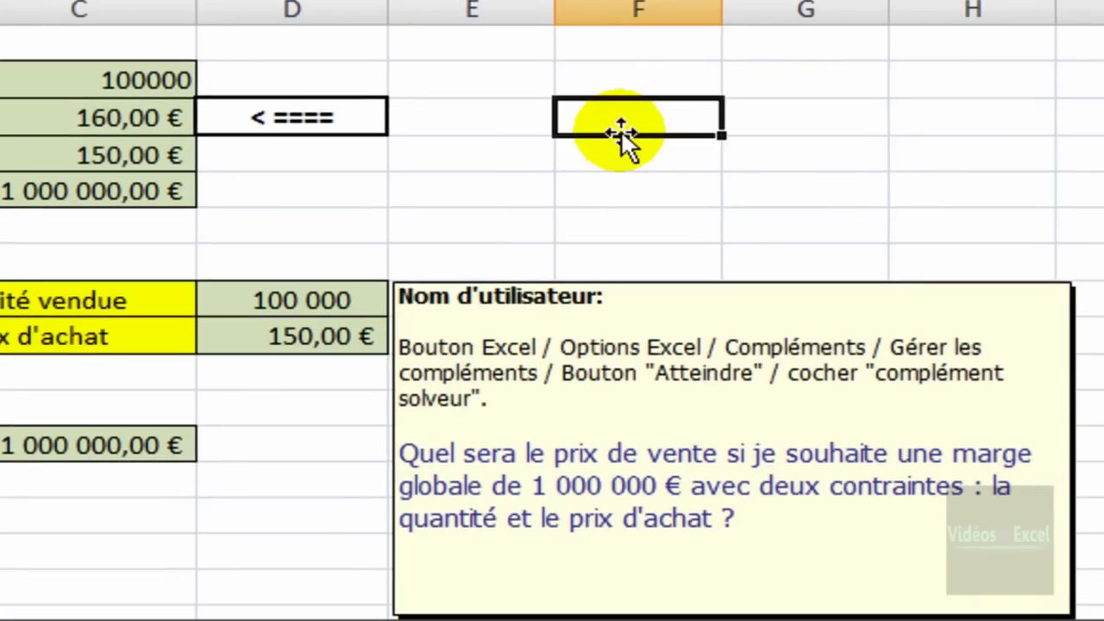